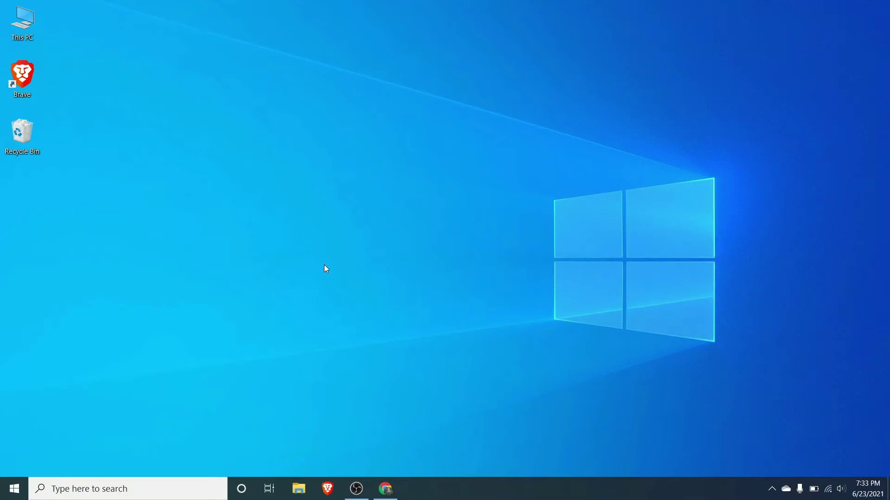
Open Command Prompt via search and run java -version, which reports java is not recognized
key("super+s")
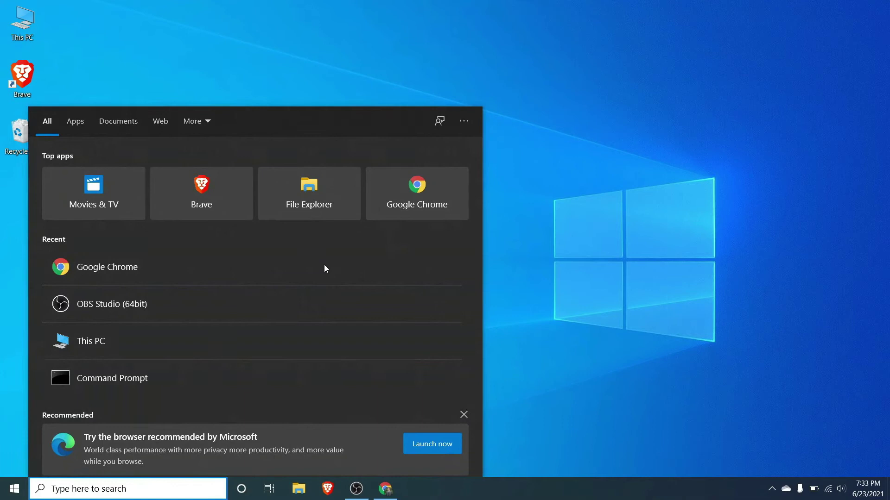
type("cmd")
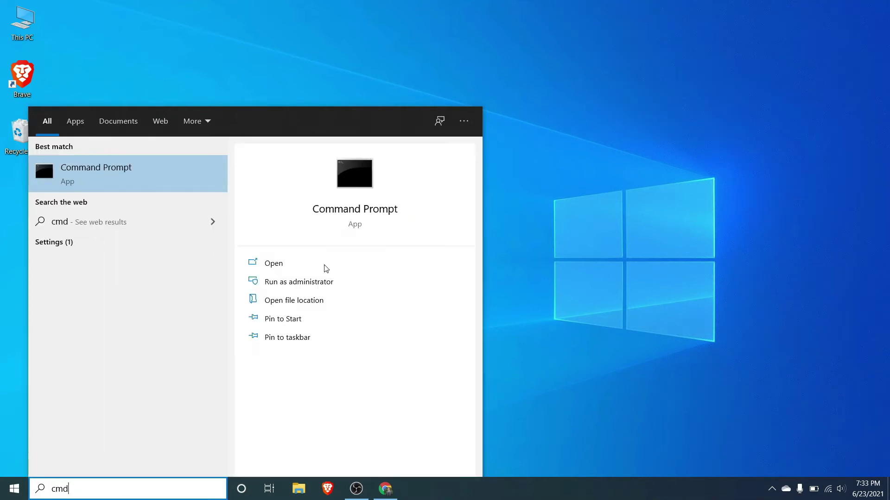
key("Return")
type("java")
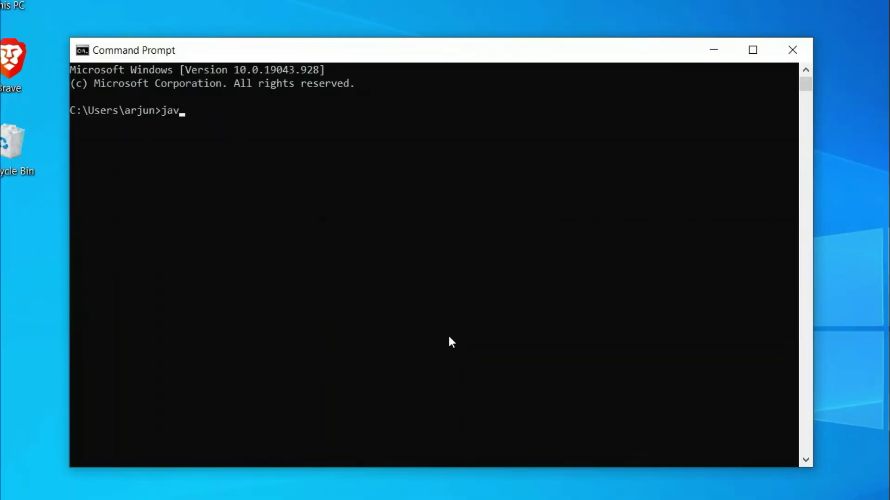
type(" -version")
key("Return")
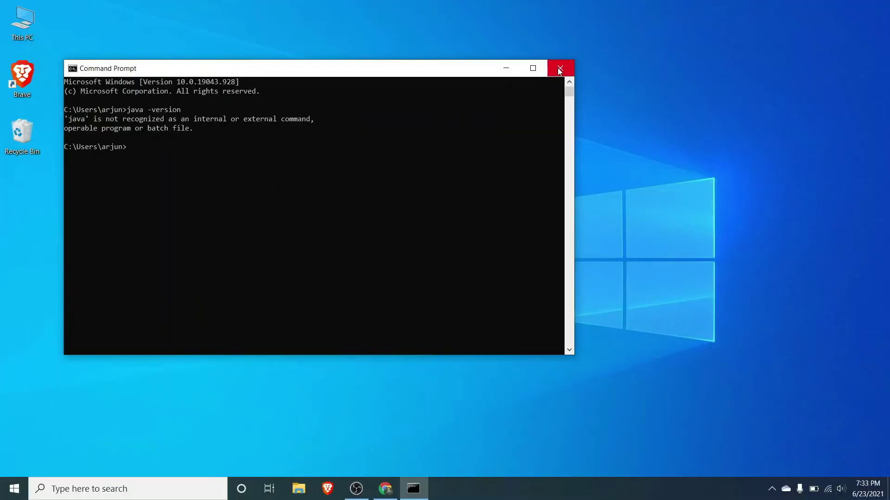
Close Command Prompt, Google 'download java jdk' in Chrome and open Oracle's Java SE Downloads result
left_click(793, 50)
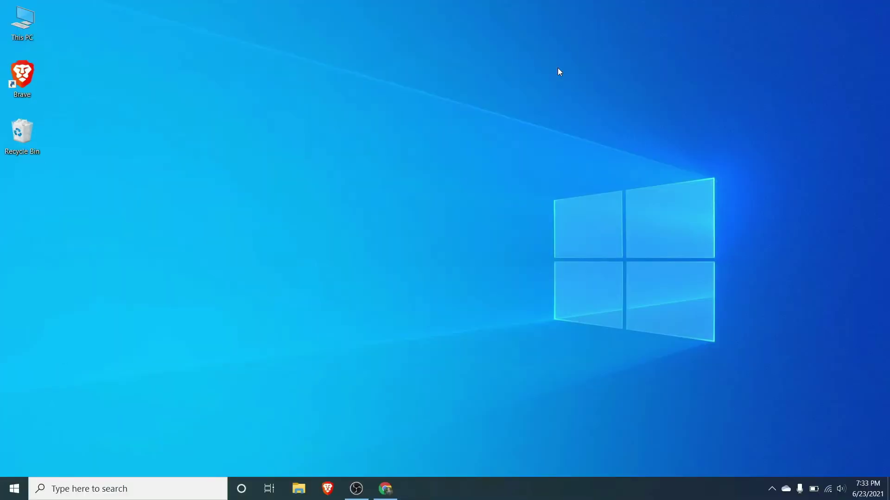
left_click(385, 489)
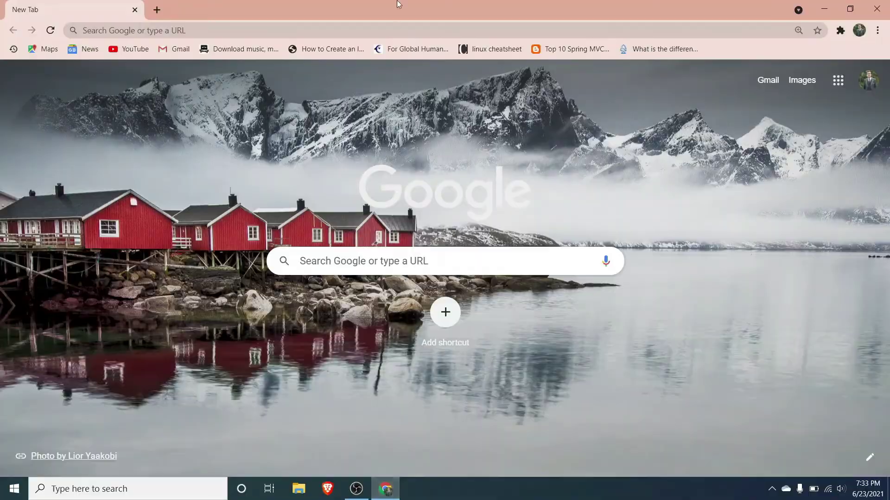
left_click(369, 30)
type("down")
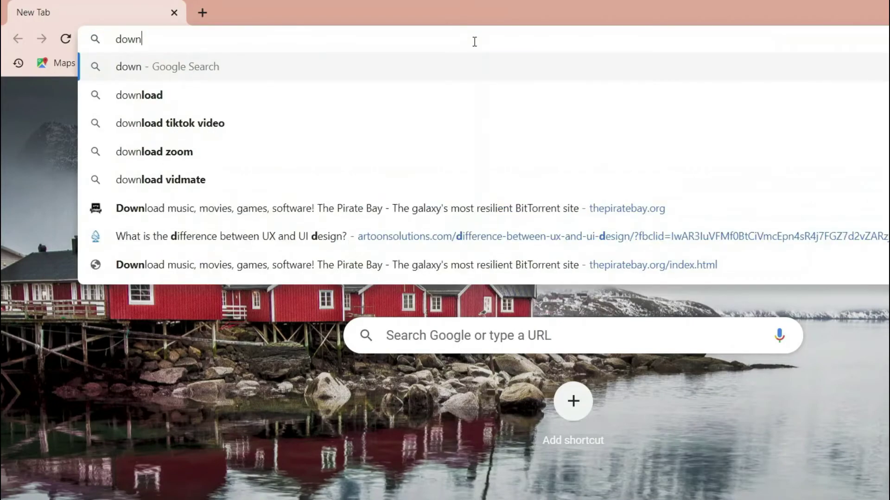
type("load java d")
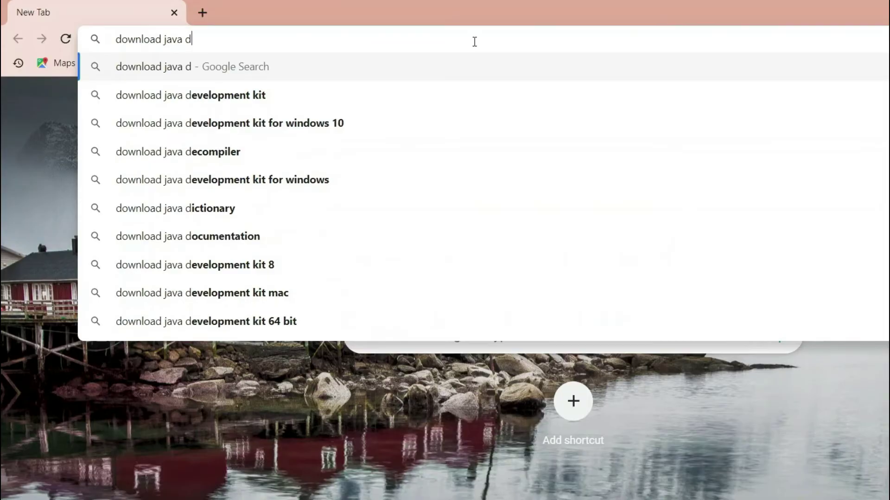
key("BackSpace")
type("jdk")
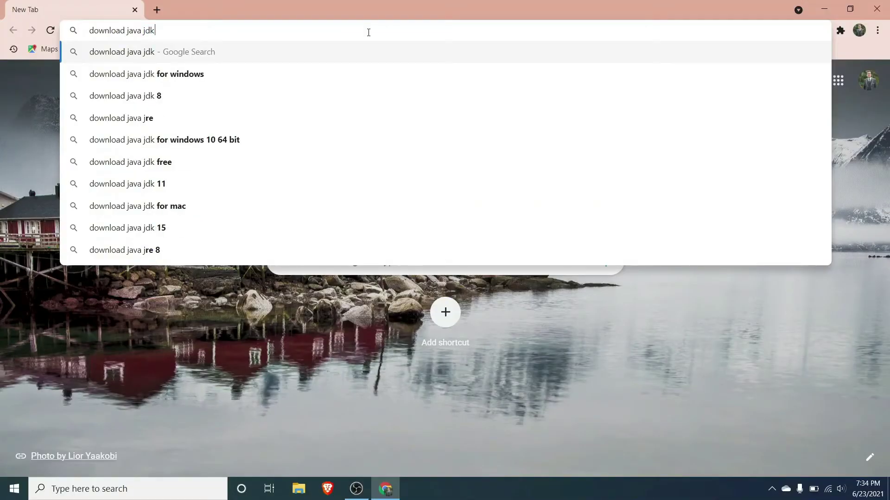
key("Return")
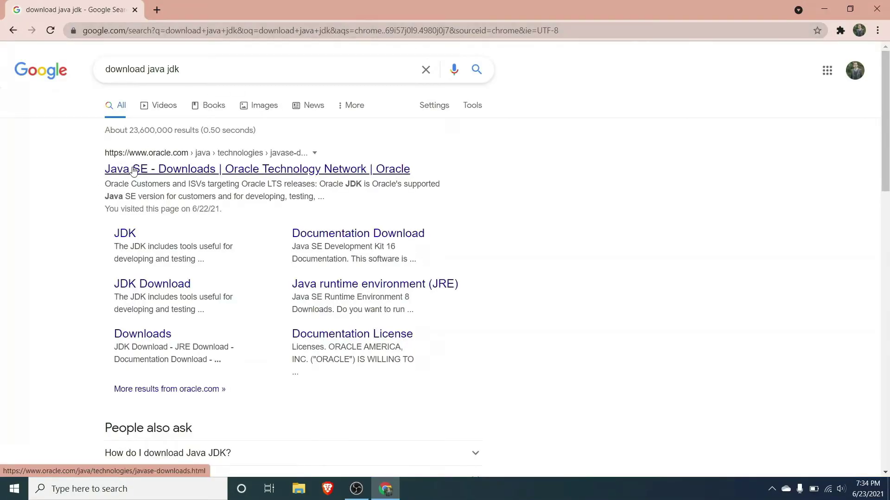
left_click(172, 172)
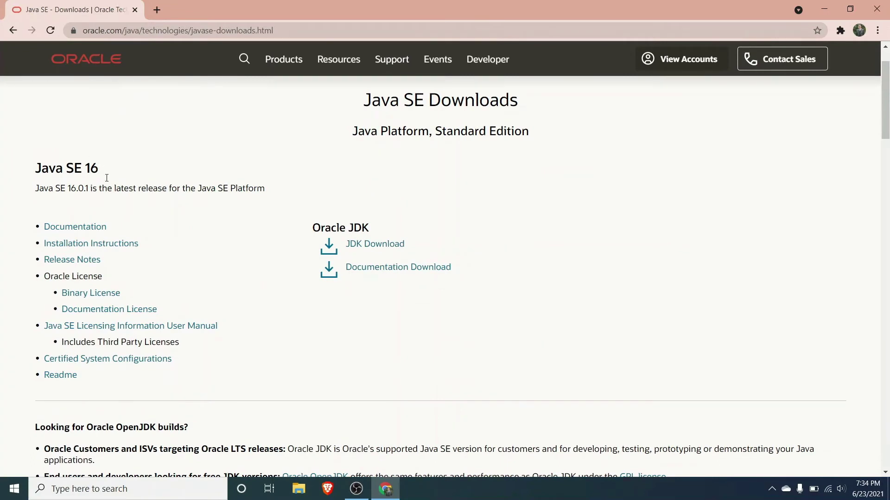
Scroll through the Java SE 16, 11 and 8 listings and highlight the Java SE 16 heading
scroll(130, 186, "down", 3)
scroll(29, 140, "up", 3)
scroll(64, 158, "down", 6)
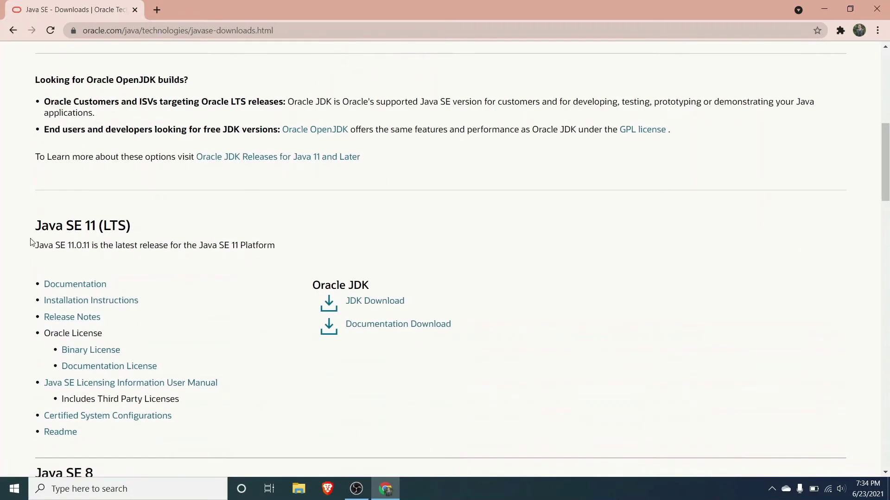
left_click_drag(146, 227, 26, 242)
scroll(93, 228, "down", 4)
scroll(109, 189, "up", 15)
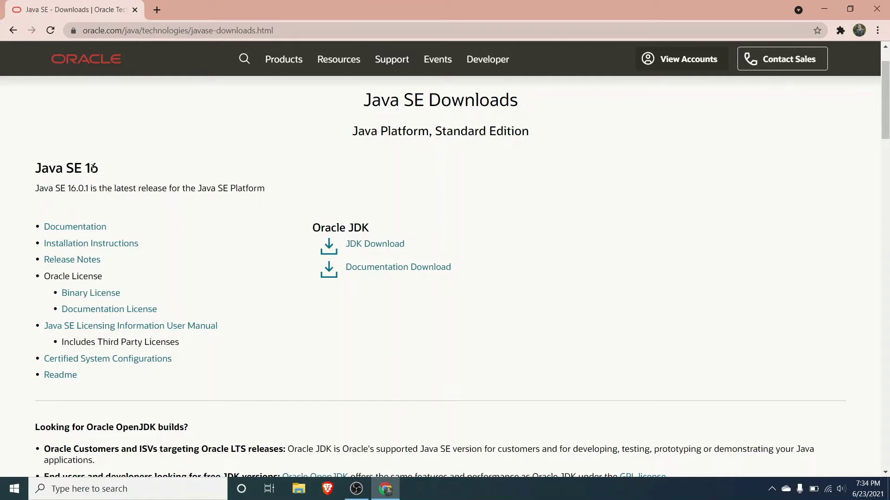
left_click_drag(97, 170, 7, 173)
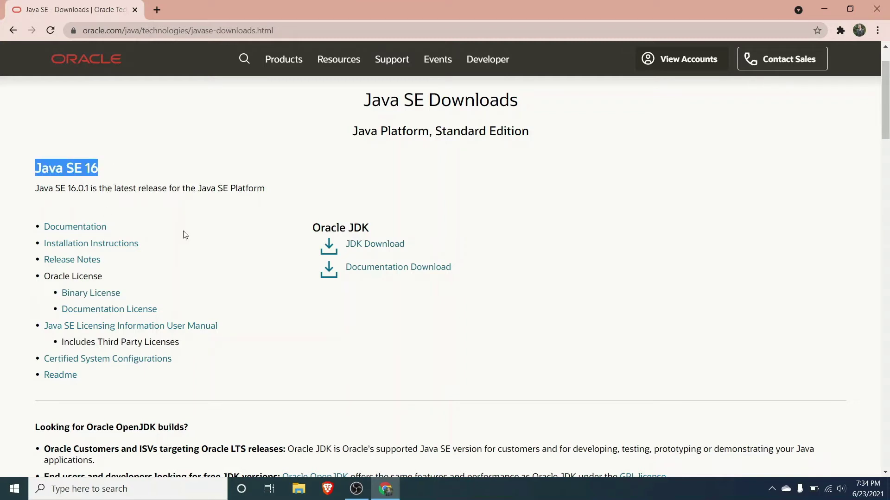
Open the Java SE 16 JDK download page and choose the Windows x64 Installer .exe
left_click(368, 249)
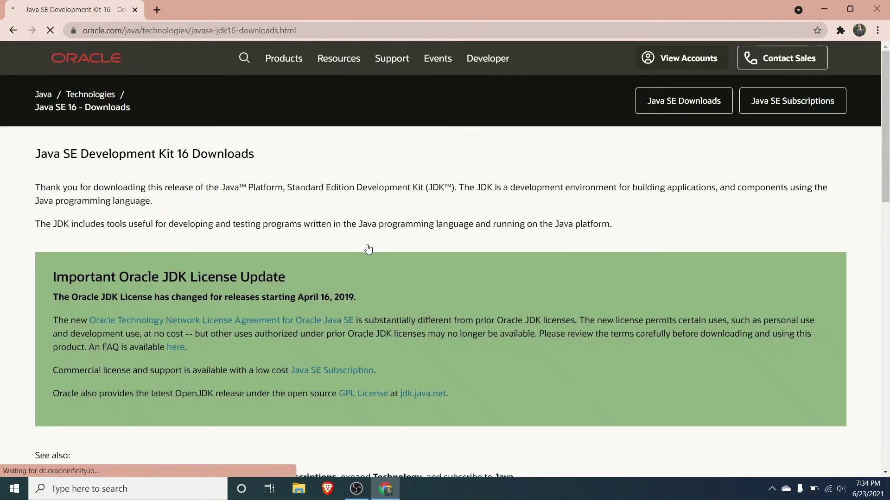
scroll(368, 249, "down", 15)
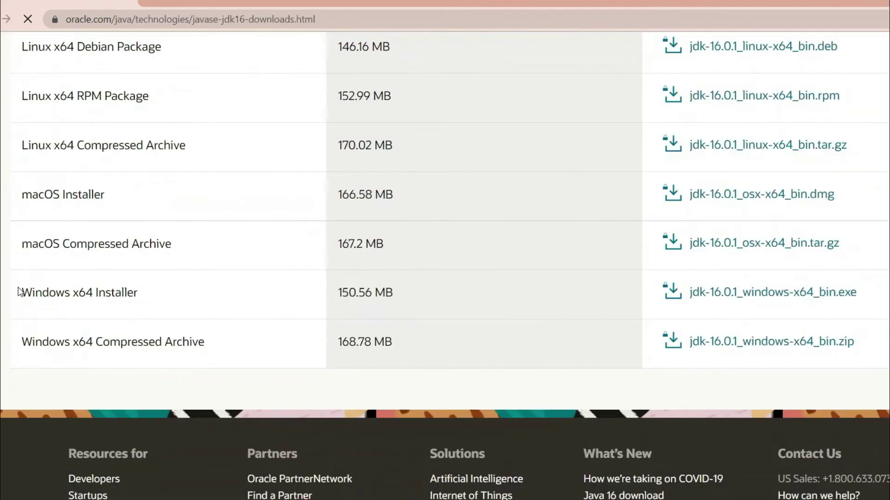
left_click_drag(43, 264, 93, 270)
left_click_drag(78, 299, 165, 302)
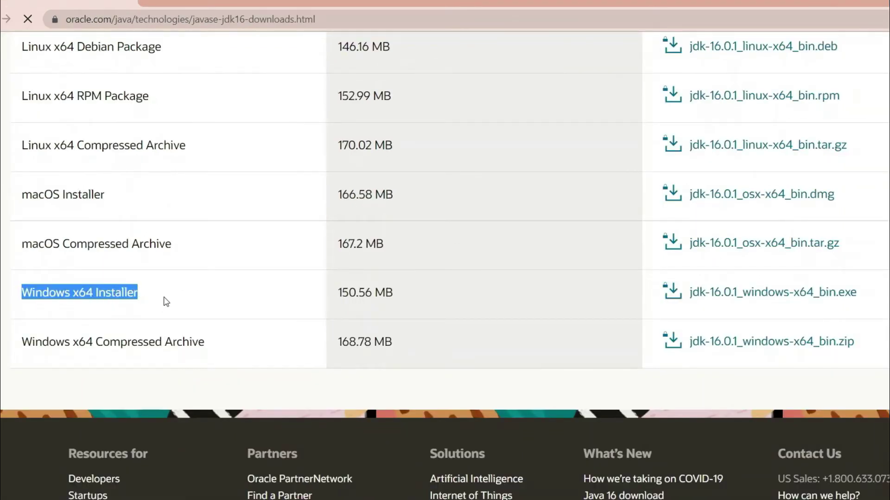
left_click(788, 299)
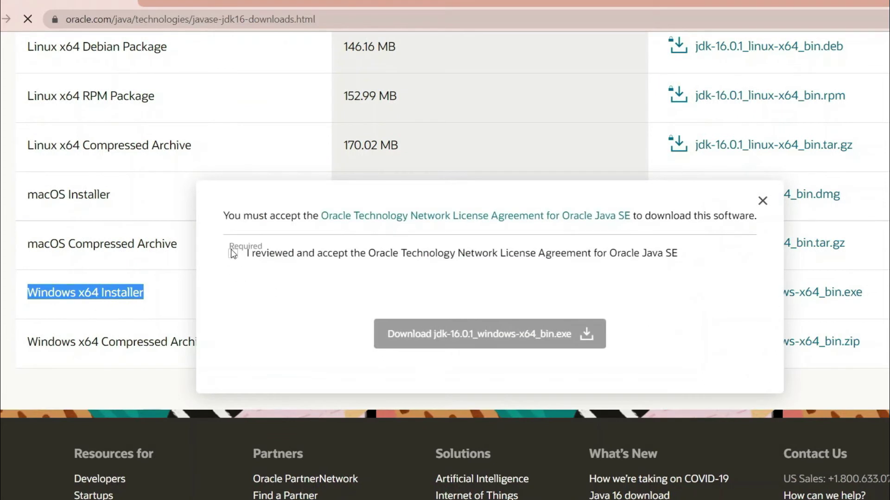
Accept the Oracle license and download jdk-16.0.1_windows-x64_bin.exe
left_click(233, 254)
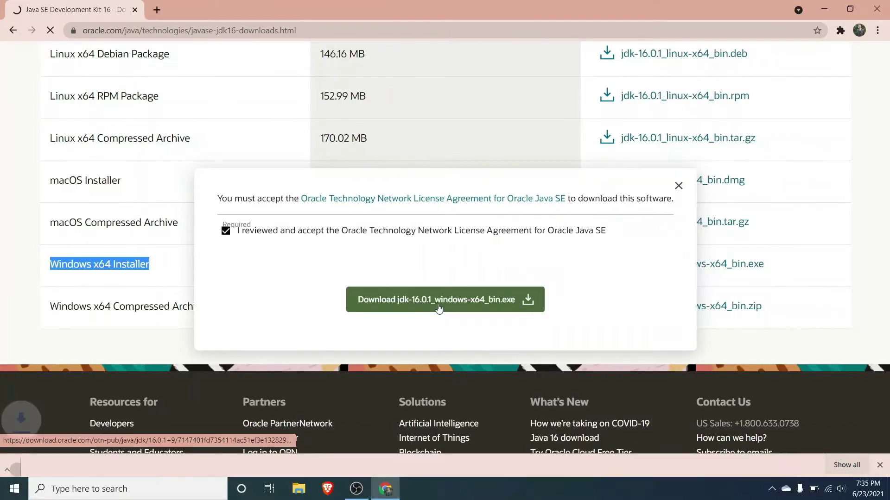
left_click(482, 344)
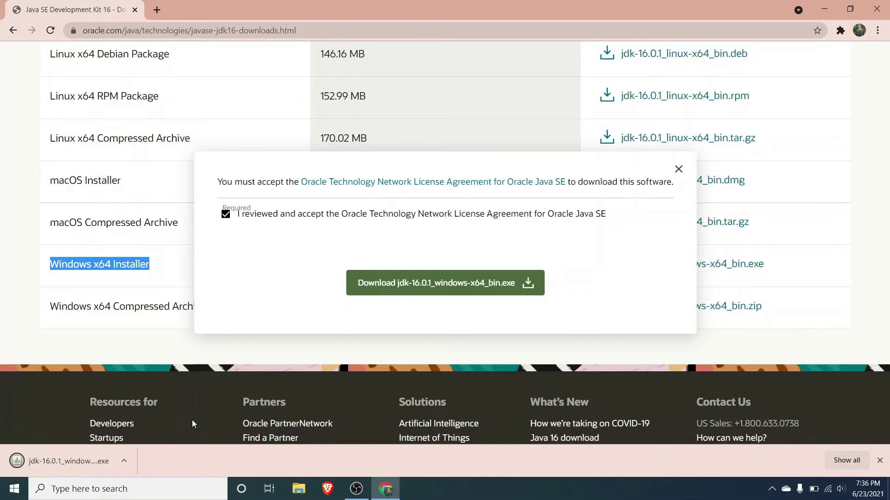
left_click(129, 460)
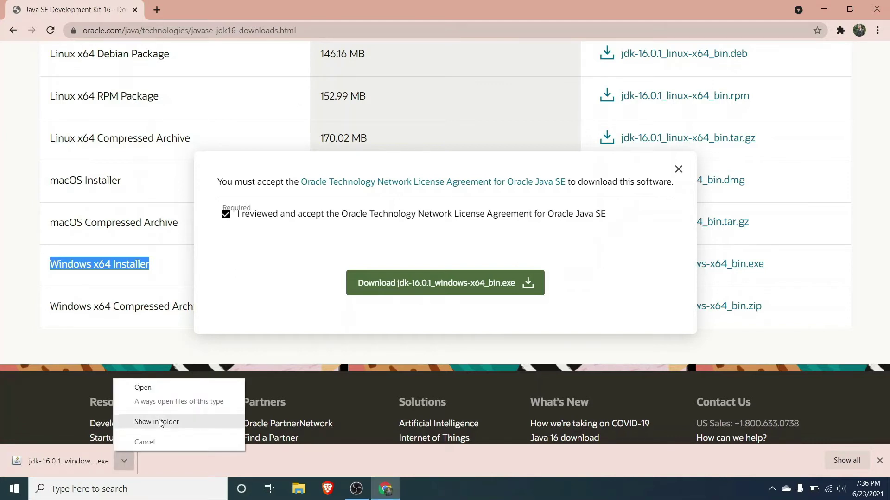
Run the JDK 16.0.1 installer with the default C:\Program Files\Java\jdk-16.0.1\ folder, then close it
left_click(160, 420)
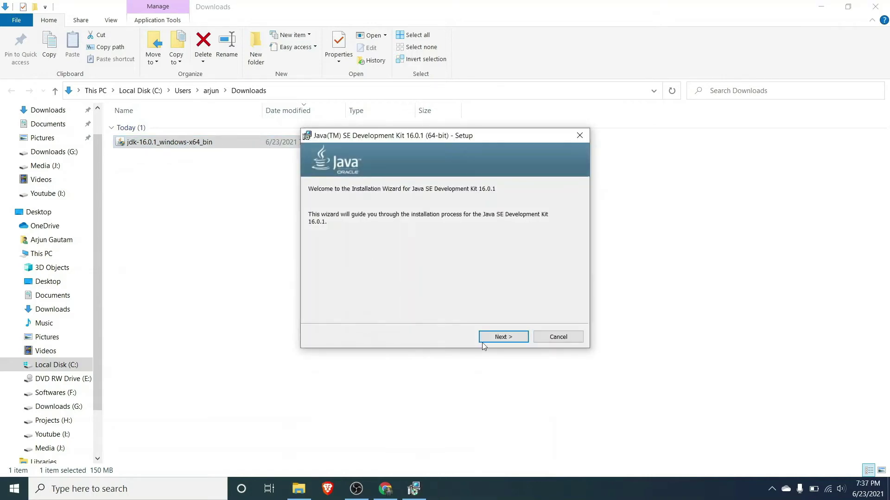
left_click(499, 338)
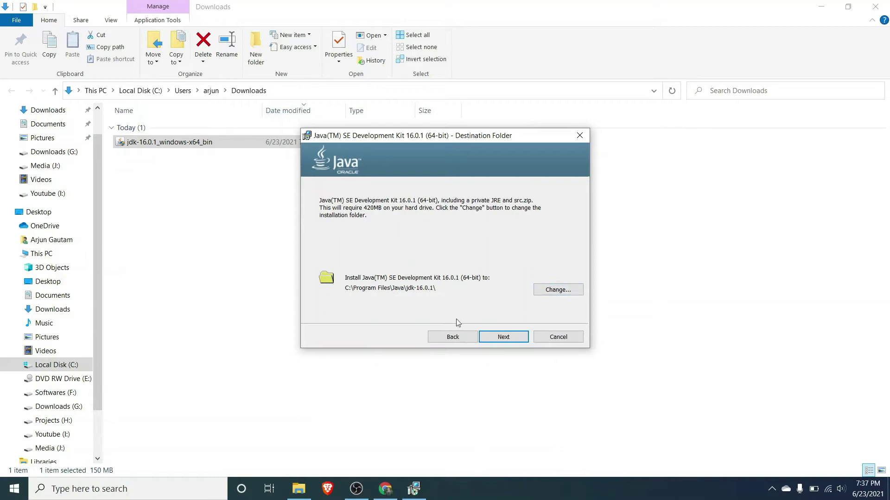
left_click(500, 338)
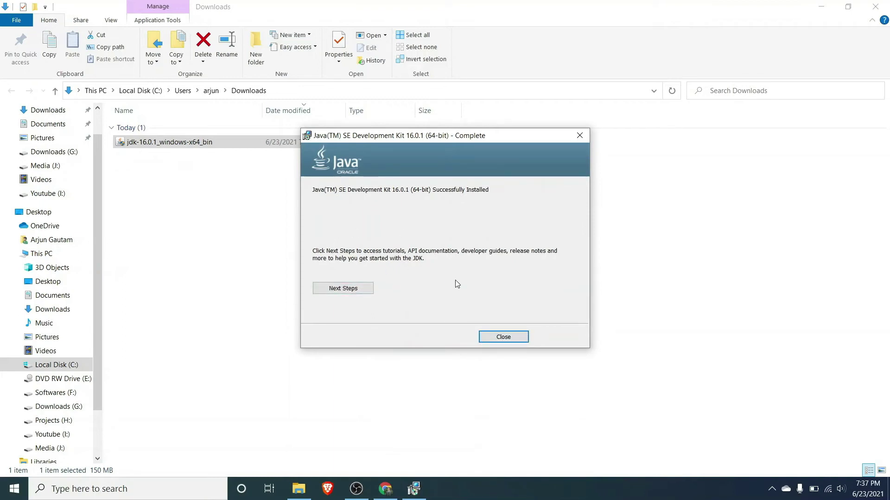
left_click(503, 338)
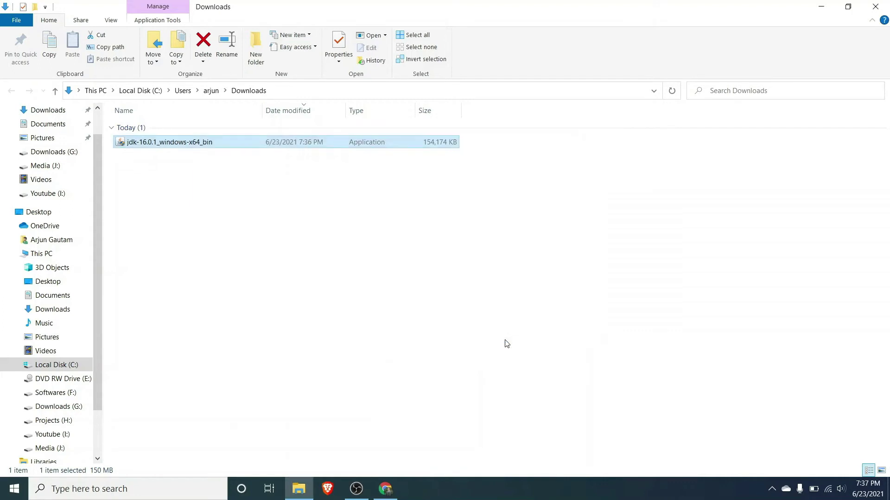
Browse to C:\Program Files\Java\jdk-16.0.1\bin in File Explorer and select its address-bar path
left_click(48, 366)
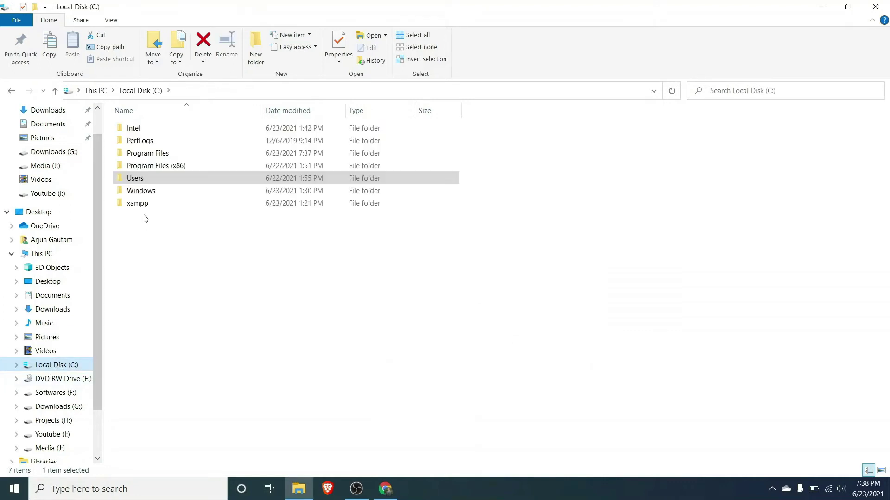
double_click(224, 212)
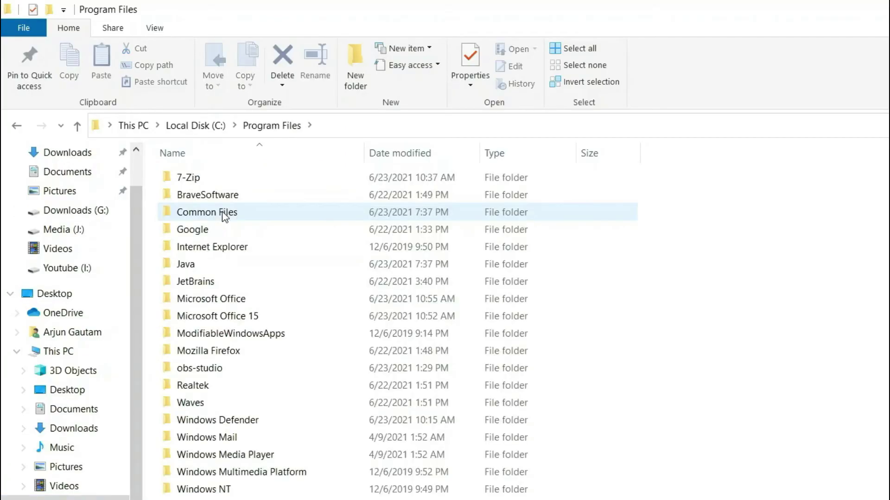
double_click(202, 265)
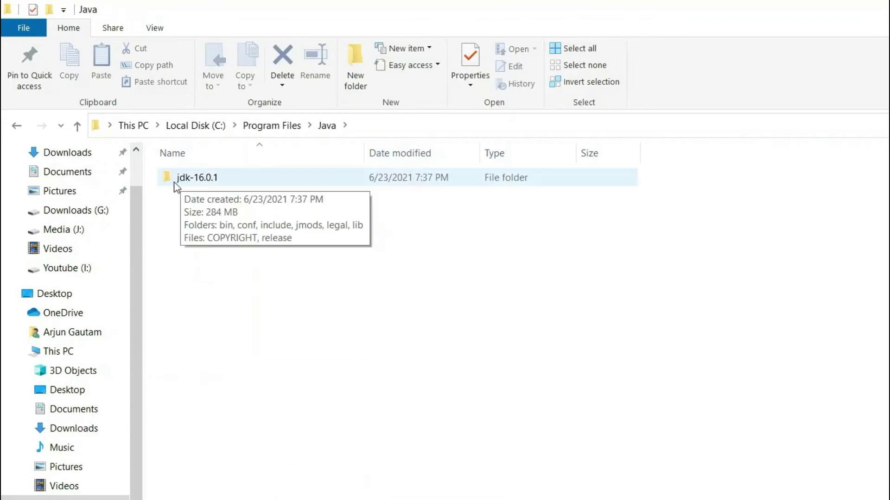
double_click(215, 182)
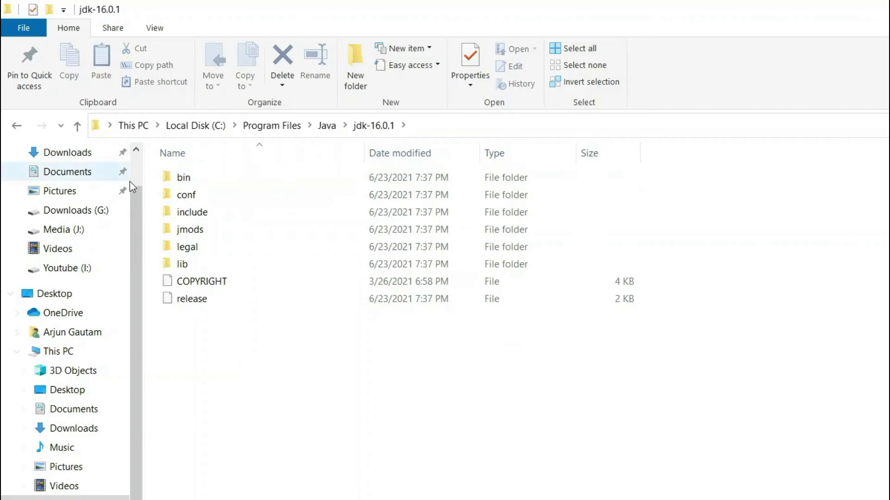
double_click(198, 180)
left_click(466, 125)
key("super+c")
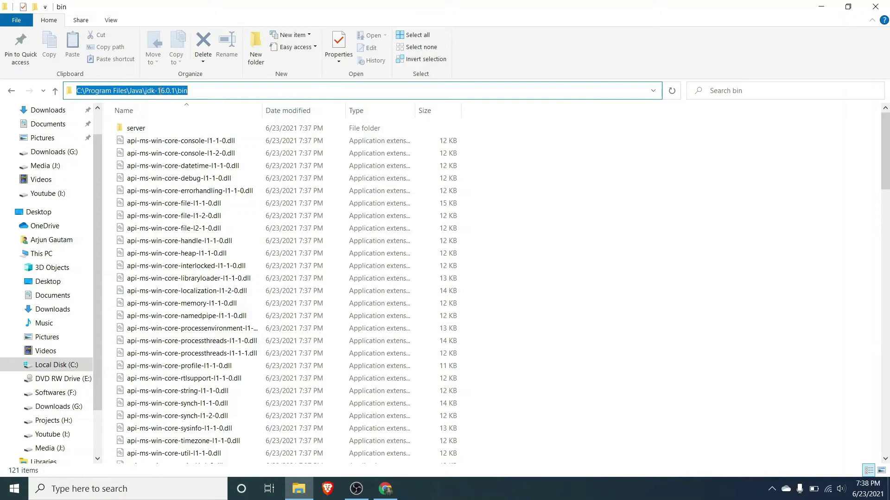
right_click(158, 90)
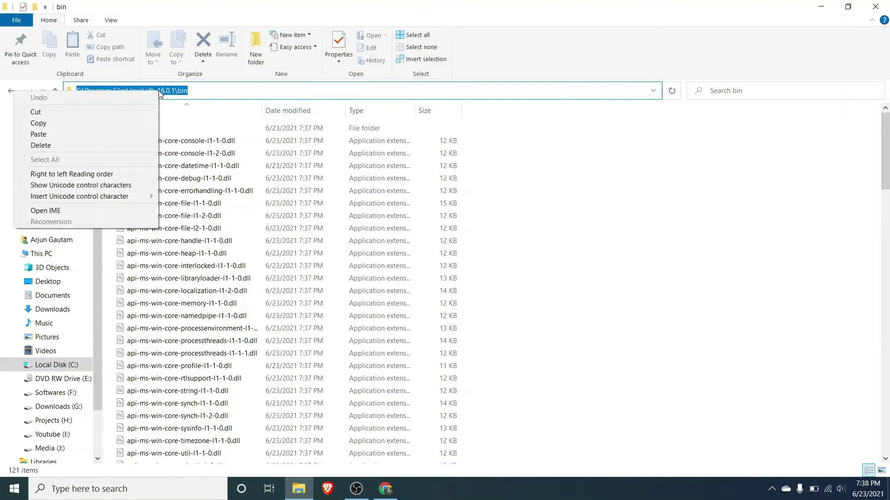
Copy the JDK bin folder path and minimize to the desktop
left_click(79, 122)
key("super+d")
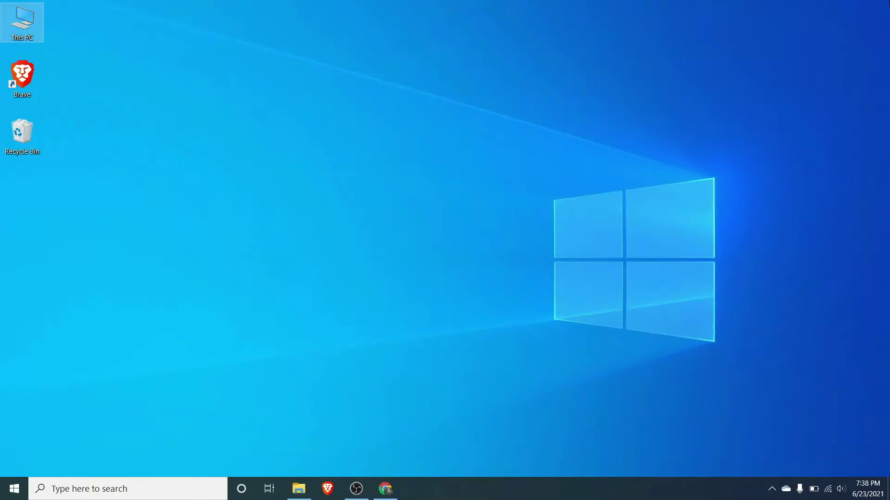
left_click(368, 171)
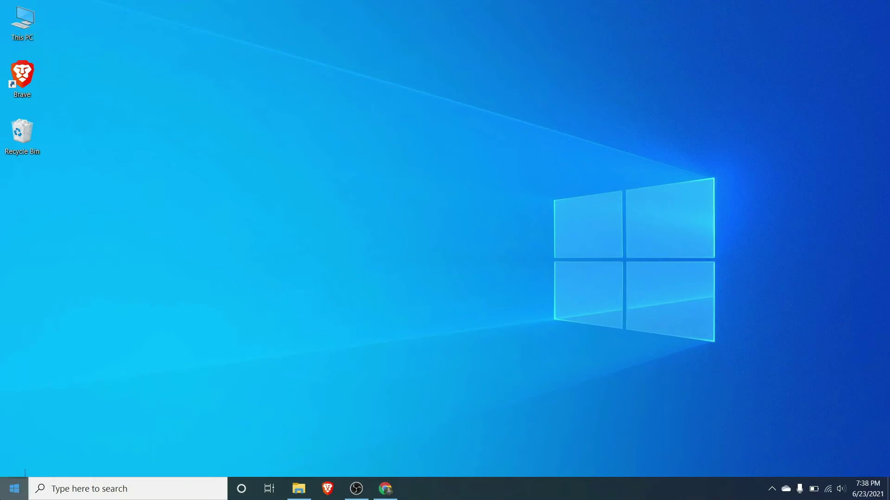
Open Environment Variables through an 'envir' search and select the system Path variable
left_click(14, 489)
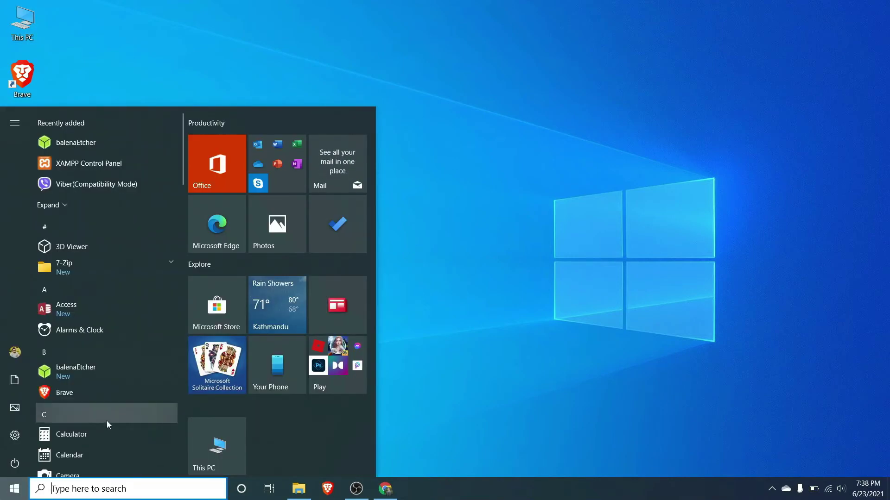
type("envir")
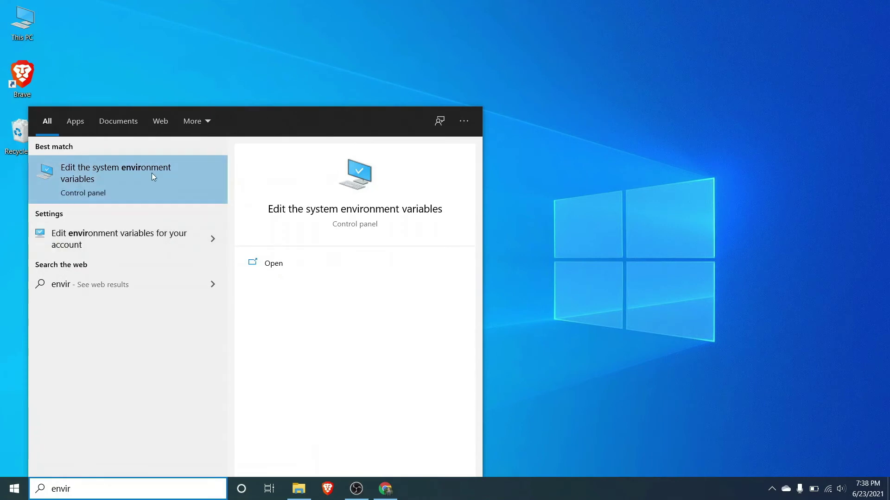
left_click(109, 179)
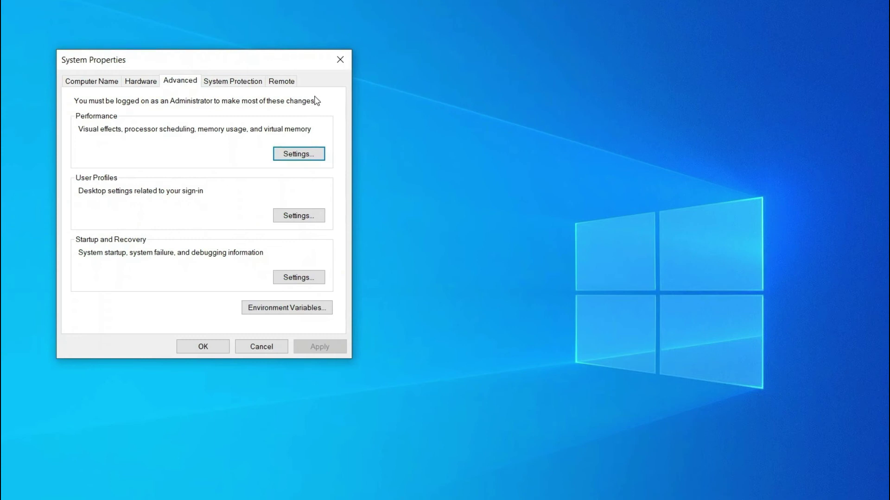
left_click(264, 311)
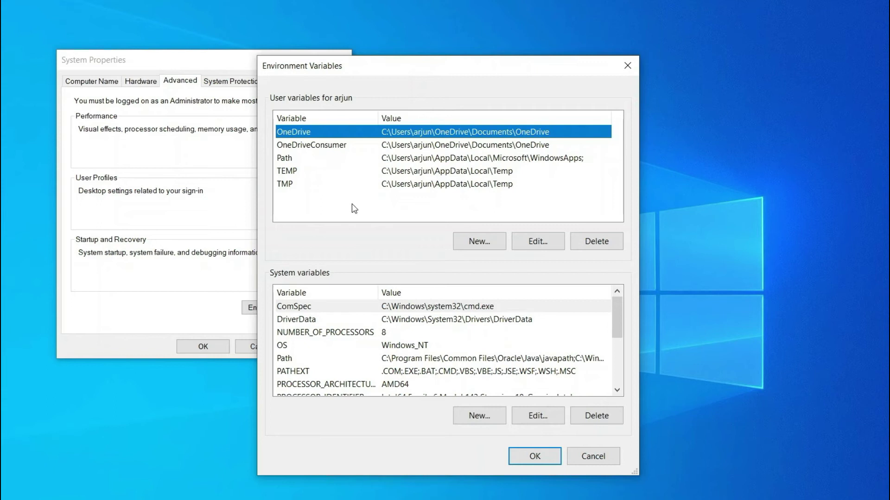
scroll(332, 338, "down", 1)
scroll(324, 340, "up", 1)
left_click(314, 360)
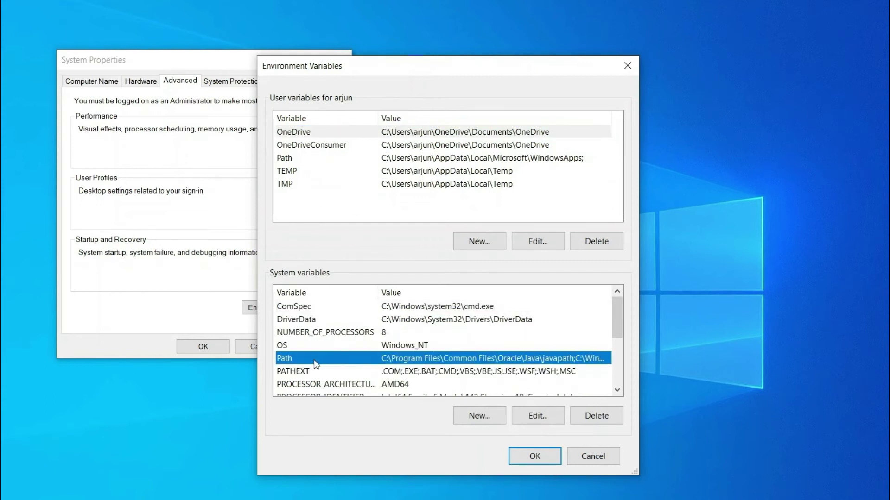
Edit the system Path, add a new row, and paste C:\Program Files\Java\jdk-16.0.1\bin into it
left_click(533, 416)
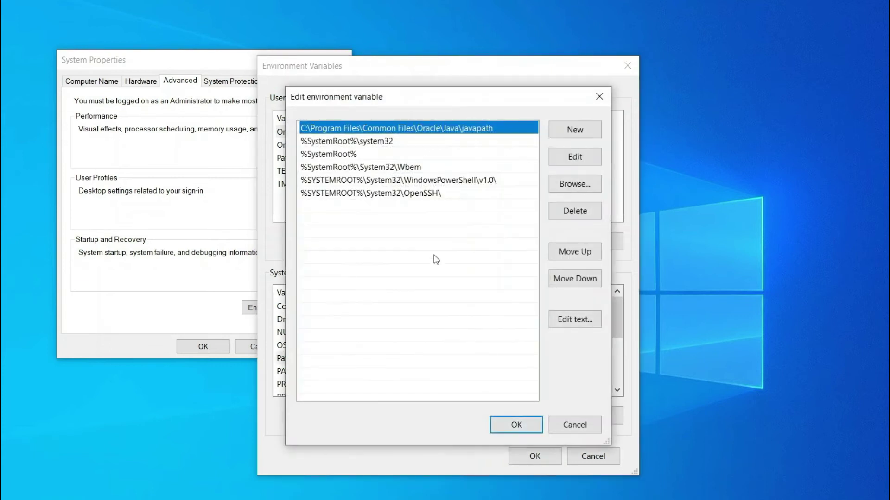
left_click(387, 210)
left_click(570, 135)
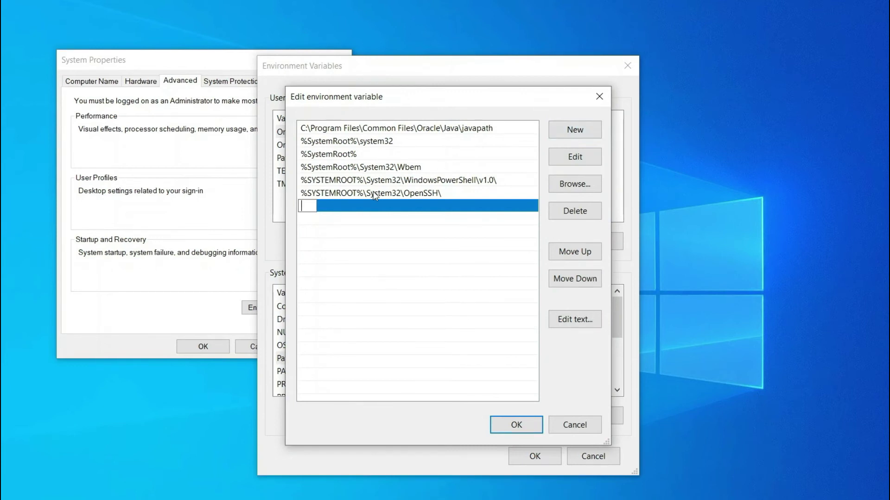
right_click(310, 206)
left_click(239, 256)
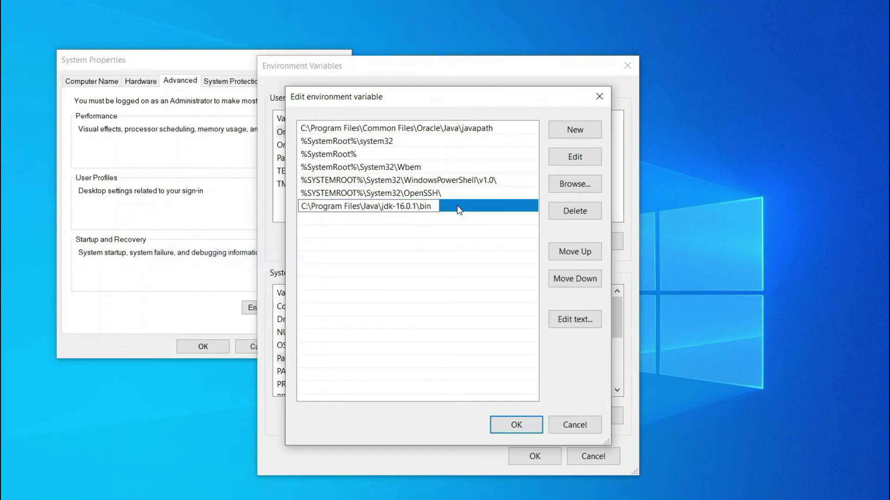
Save the updated Path entries
left_click(517, 427)
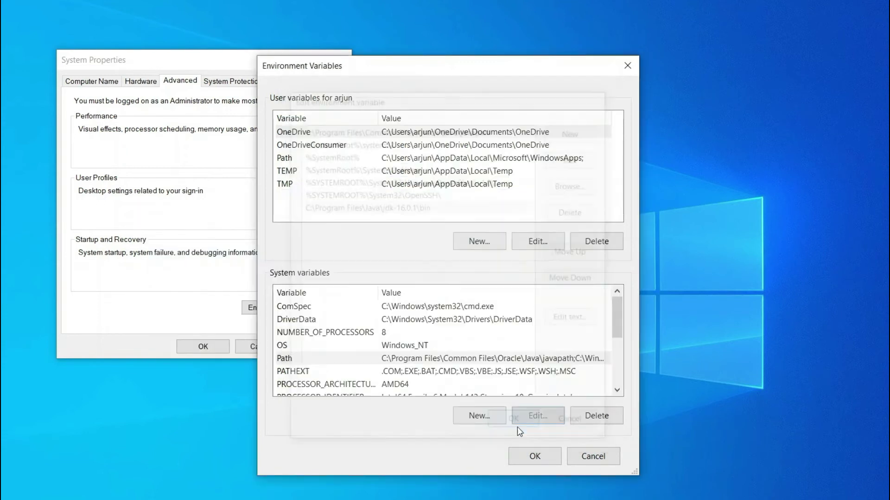
scroll(396, 349, "down", 2)
scroll(396, 348, "up", 2)
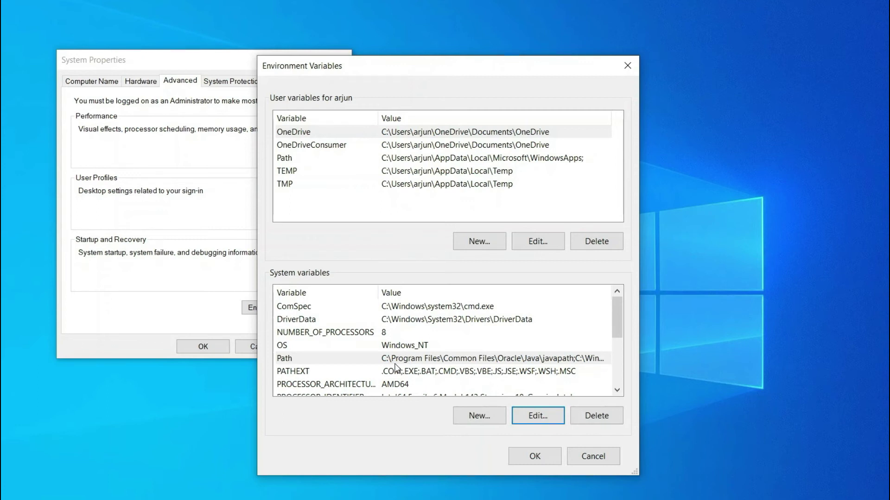
Create system variable JAVA_HOME = C:\Program Files\Java\jdk-16.0.1 and close the settings windows
left_click(469, 421)
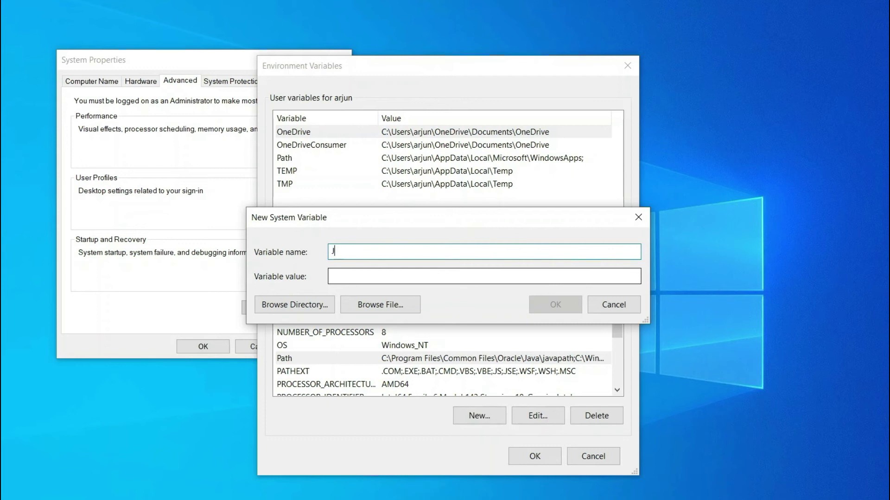
type("AVA_HOME")
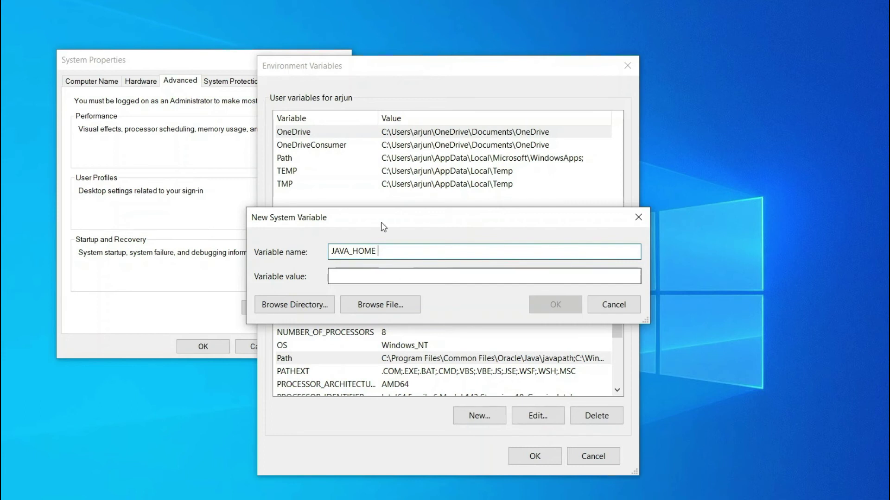
left_click(467, 278)
key("ctrl+v")
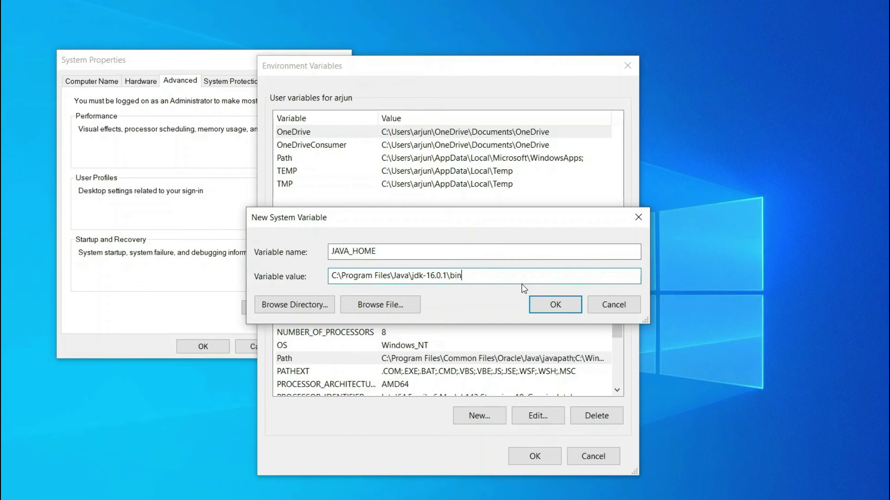
key("BackSpace")
key("BackSpace")
key("BackSpace")
key("BackSpace")
key("ctrl+a")
left_click_drag(475, 272, 317, 270)
left_click(562, 306)
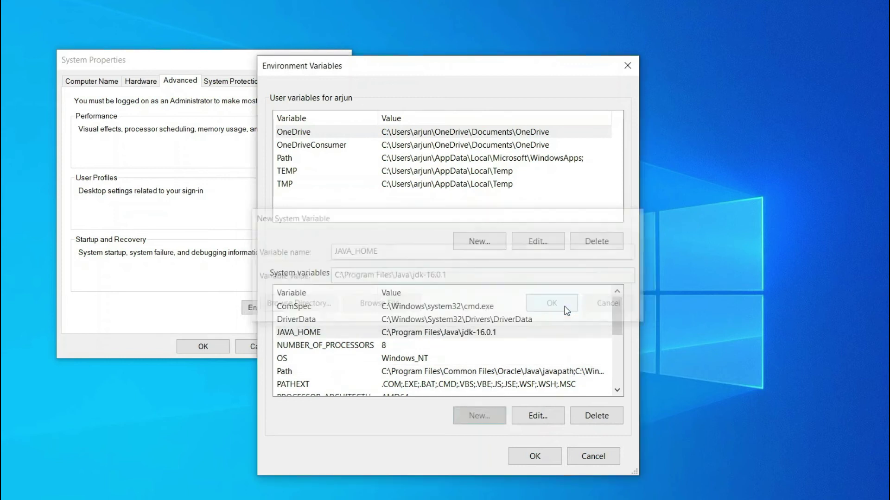
left_click(534, 456)
left_click(352, 61)
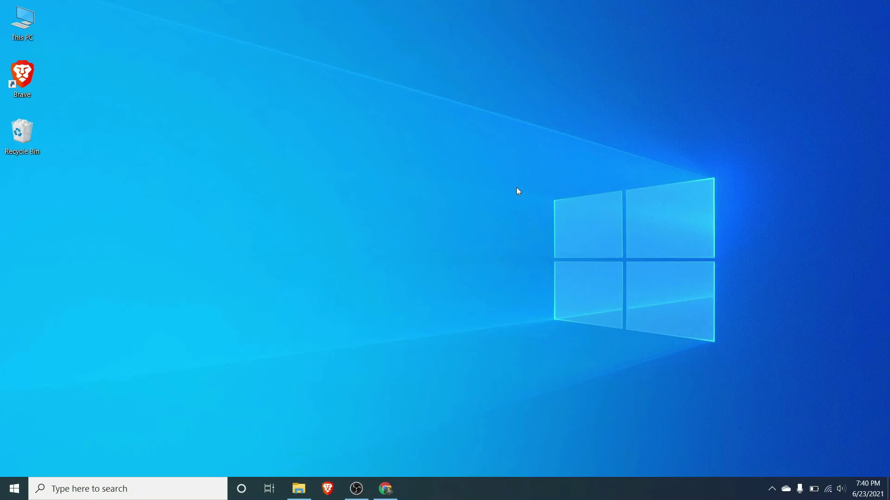
Open a new Command Prompt and run java -version, confirming version 16.0.1
left_click(14, 489)
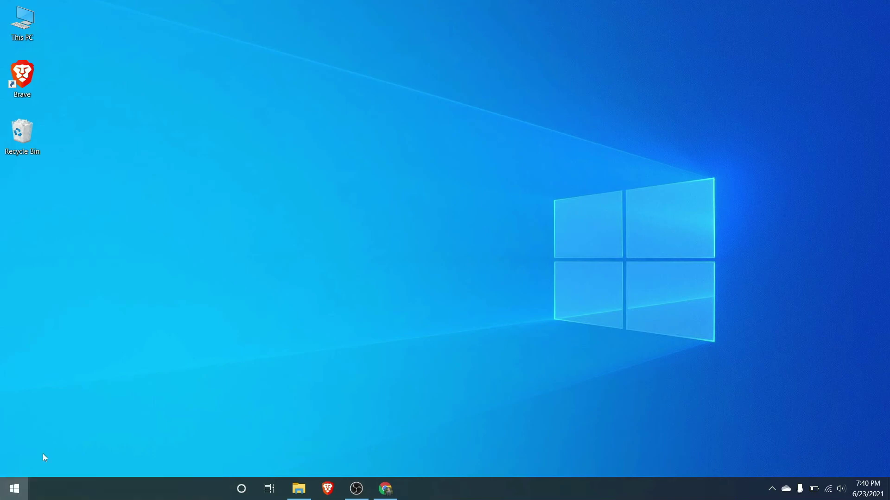
type("cmd")
key("Return")
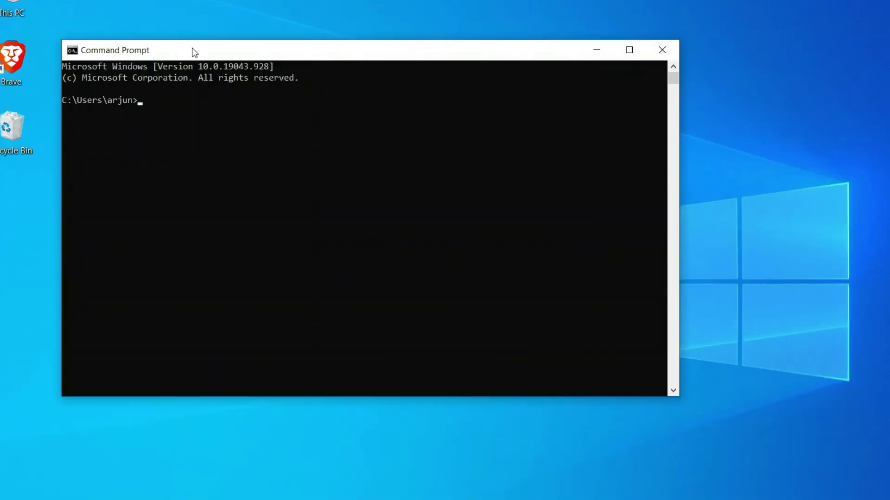
left_click_drag(173, 69, 336, 105)
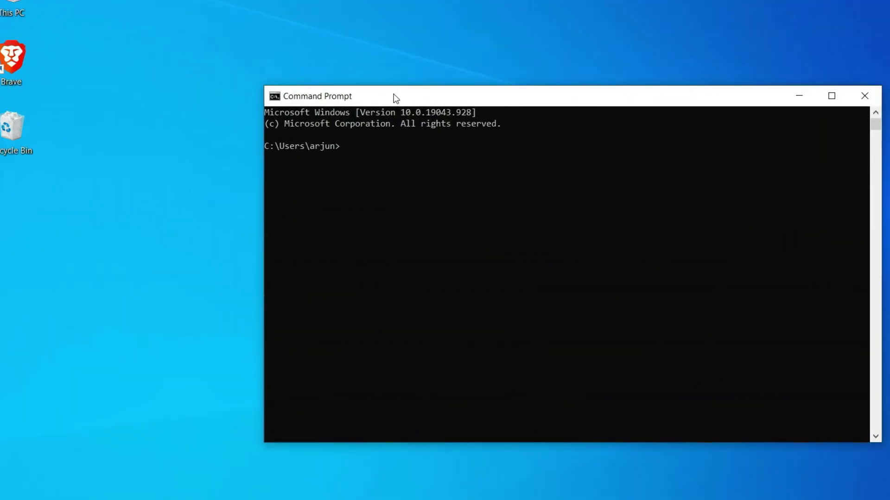
type("java ")
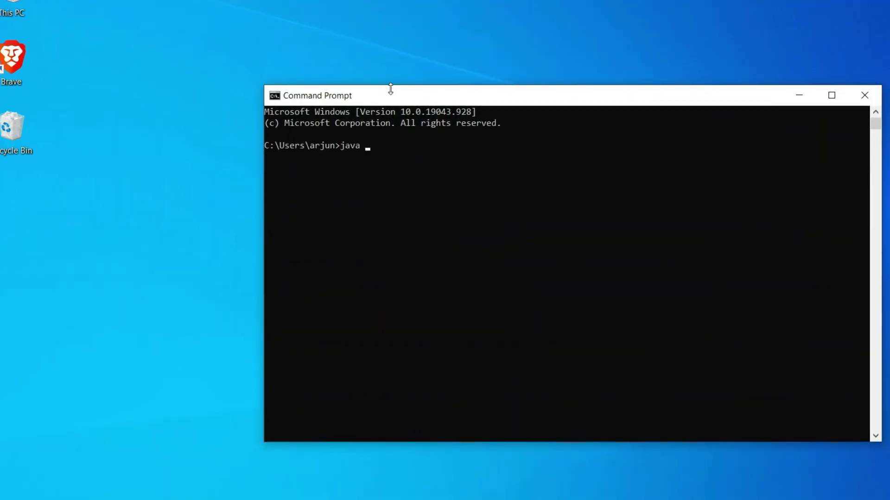
type("-version")
key("Return")
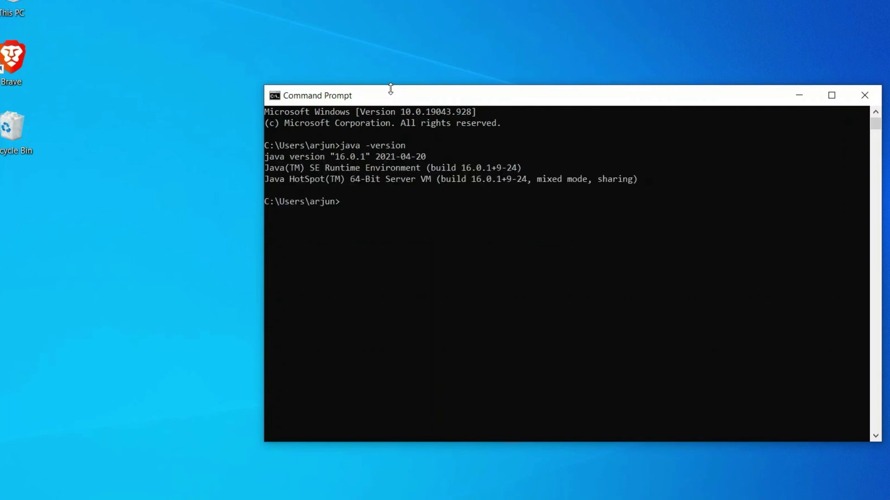
left_click_drag(335, 155, 365, 157)
Run 'javac -version' and confirm the compiler reports javac 16.0.1
left_click(376, 210)
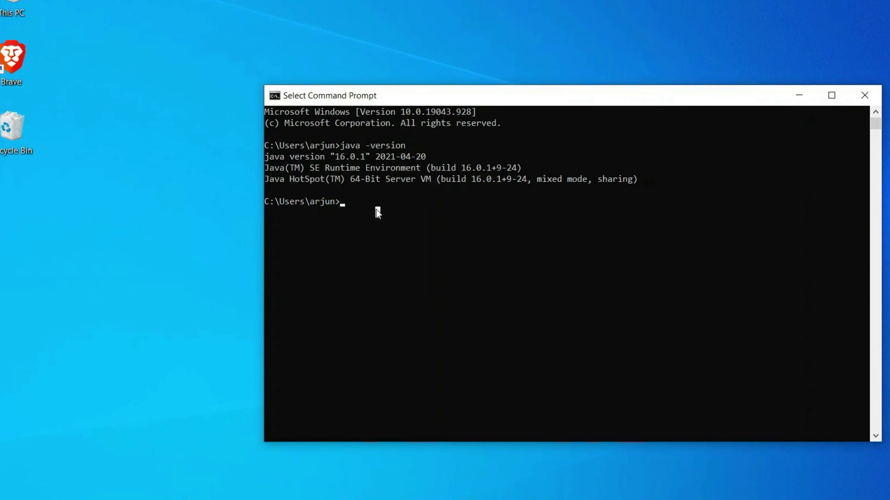
type("javac")
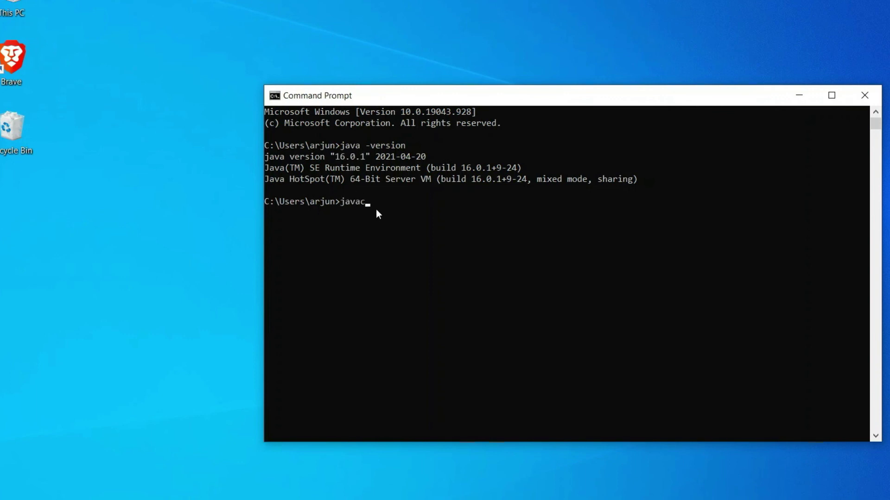
type(" -version")
key("Return")
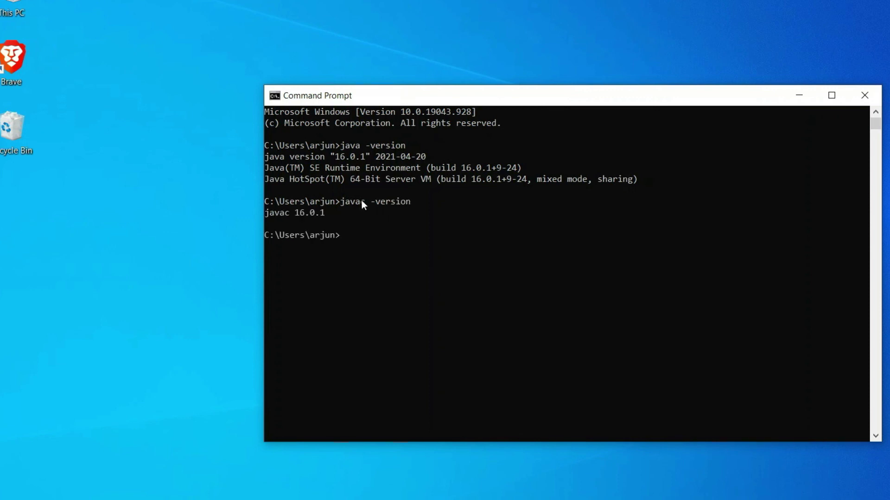
left_click_drag(343, 212, 266, 213)
Run 'echo %JAVA_HOME%' and confirm it prints C:\Program Files\Java\jdk-16.0.1
left_click(383, 235)
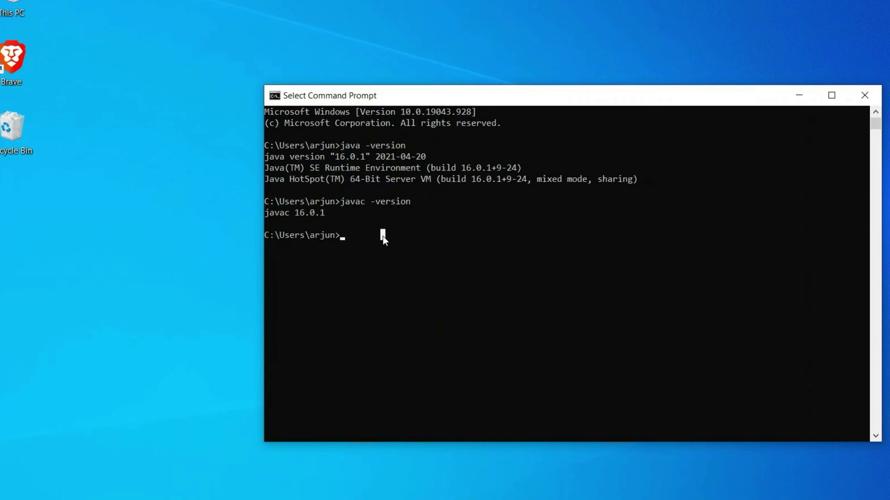
type("echo %")
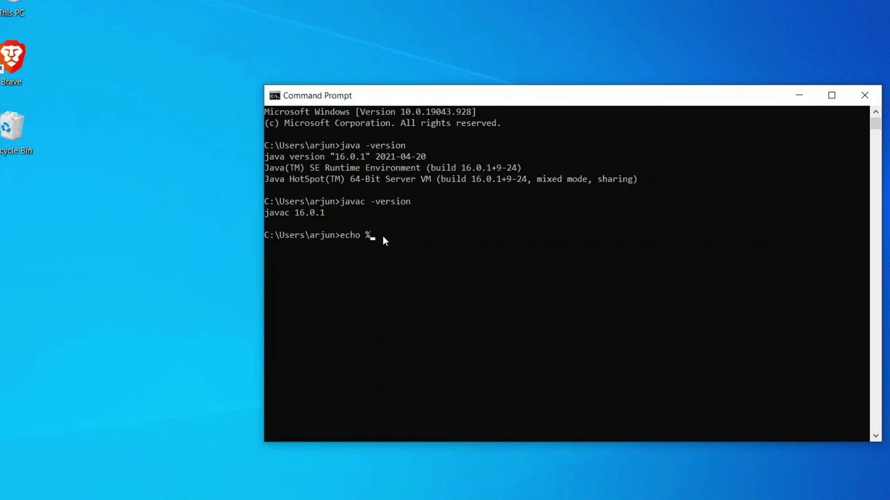
type("JAVA_HOME%")
key("Return")
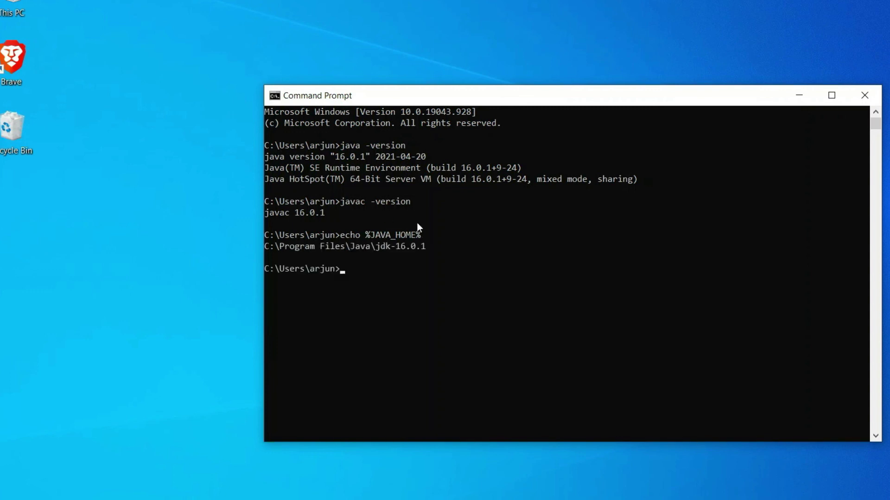
left_click_drag(435, 251, 258, 250)
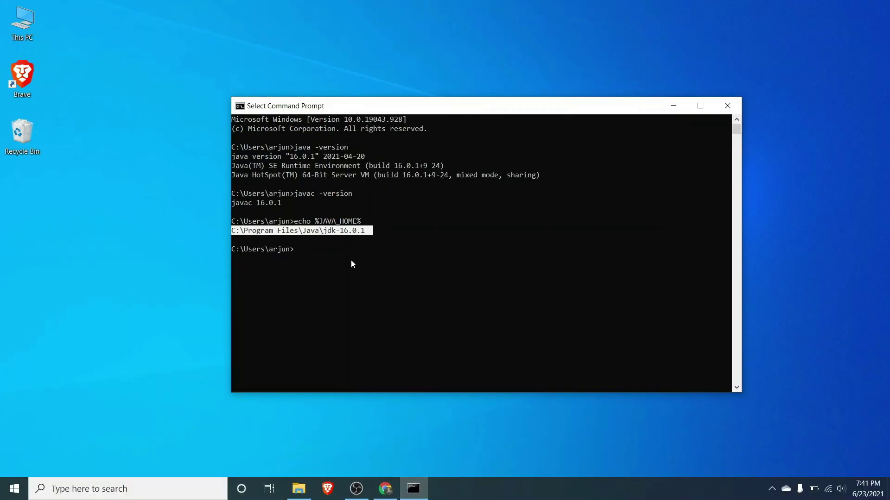